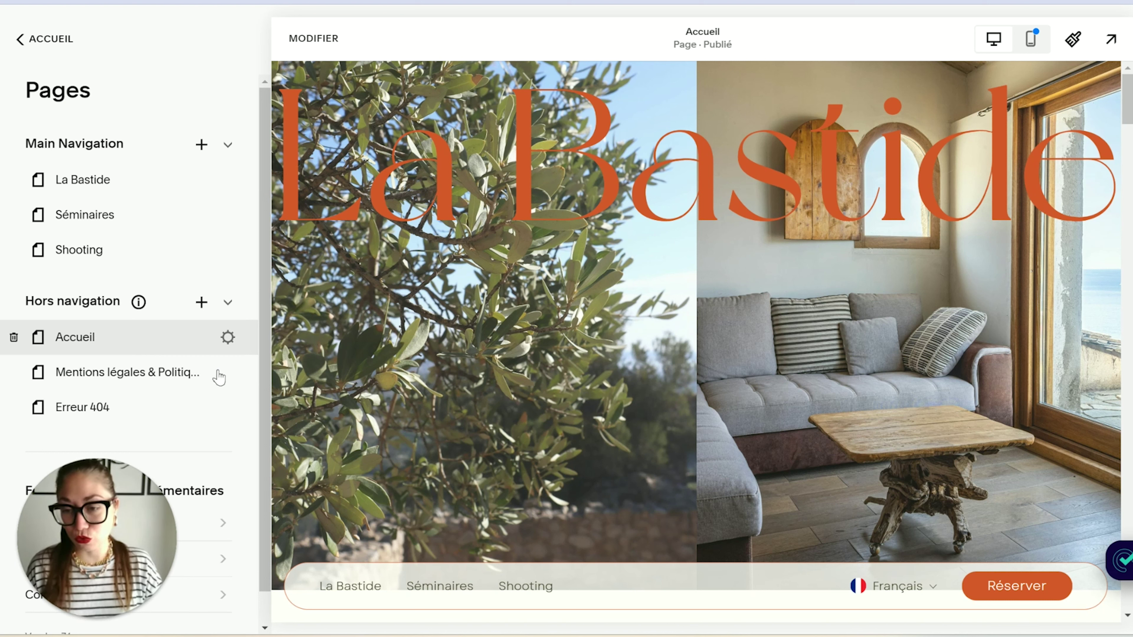
View the site's default 404 page in the system page settings, and return to the page list.
click(215, 530)
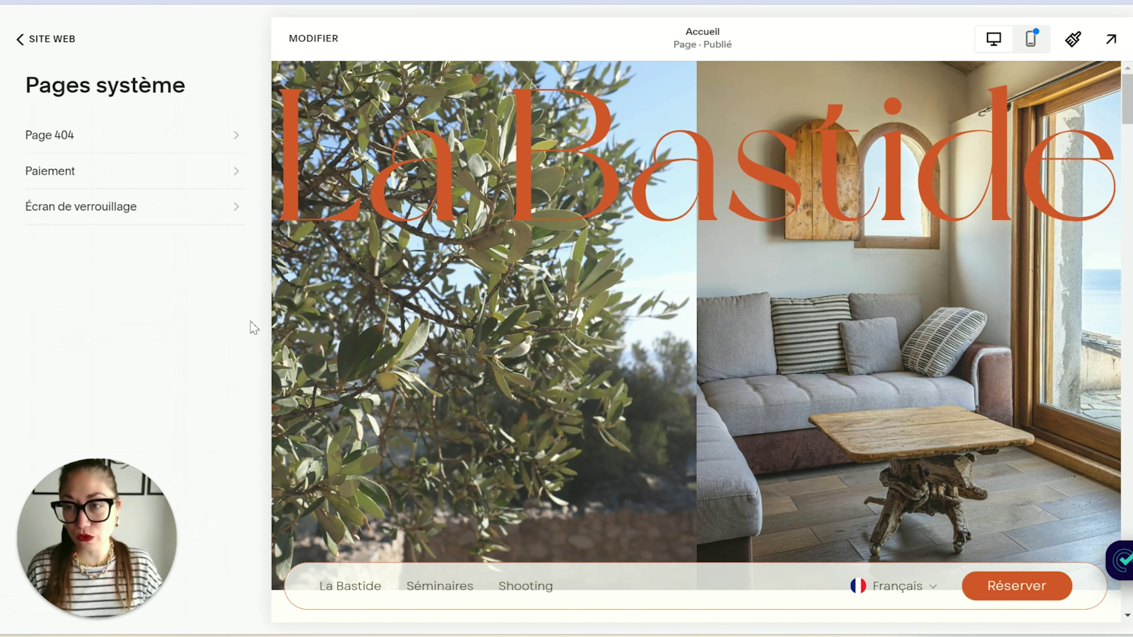
click(134, 135)
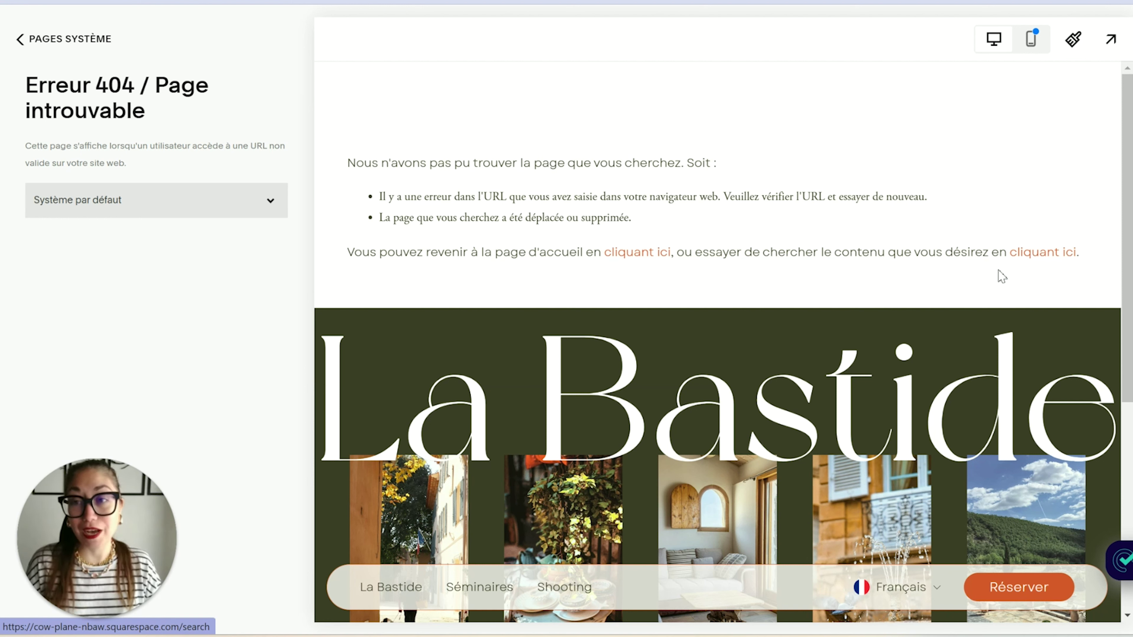
click(111, 38)
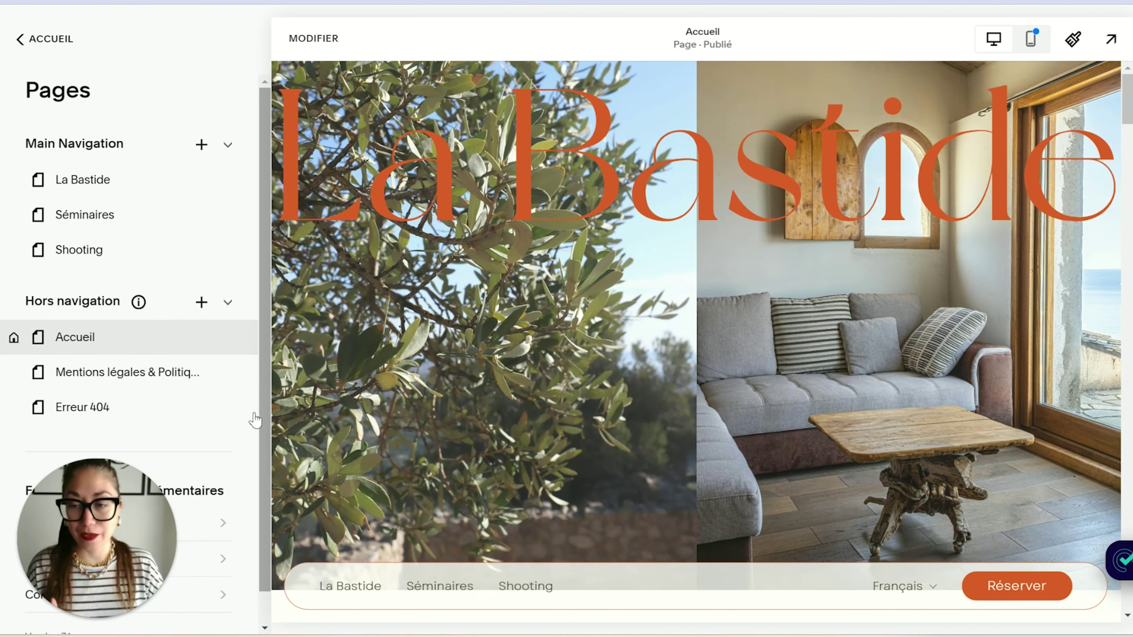
Open the Erreur 404 page for editing and look over its main heading text block.
click(148, 406)
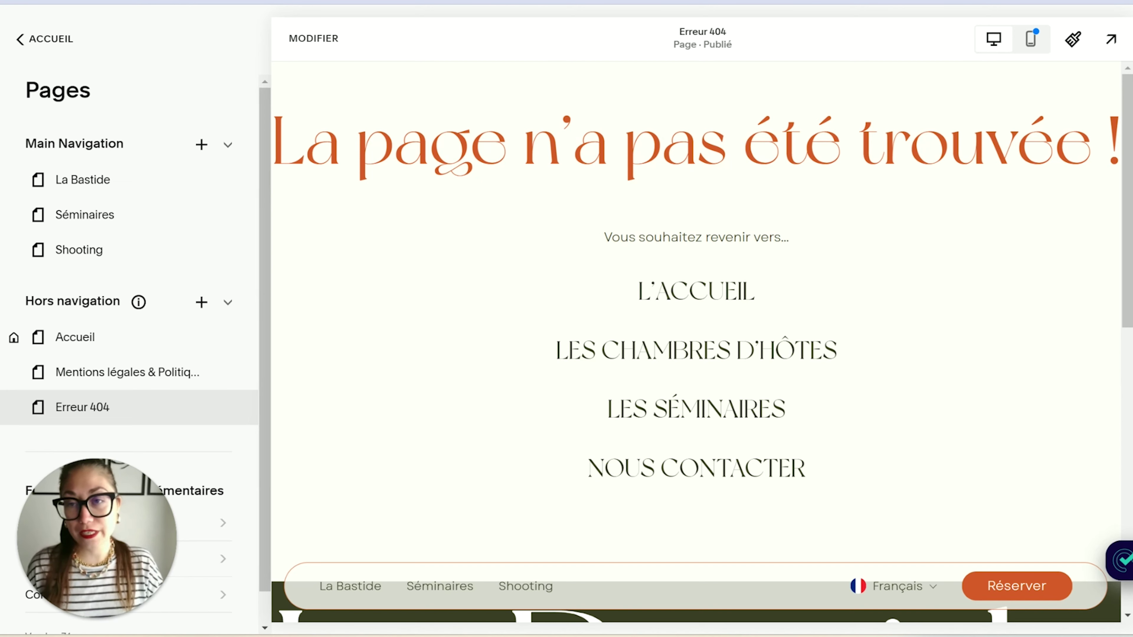
click(314, 39)
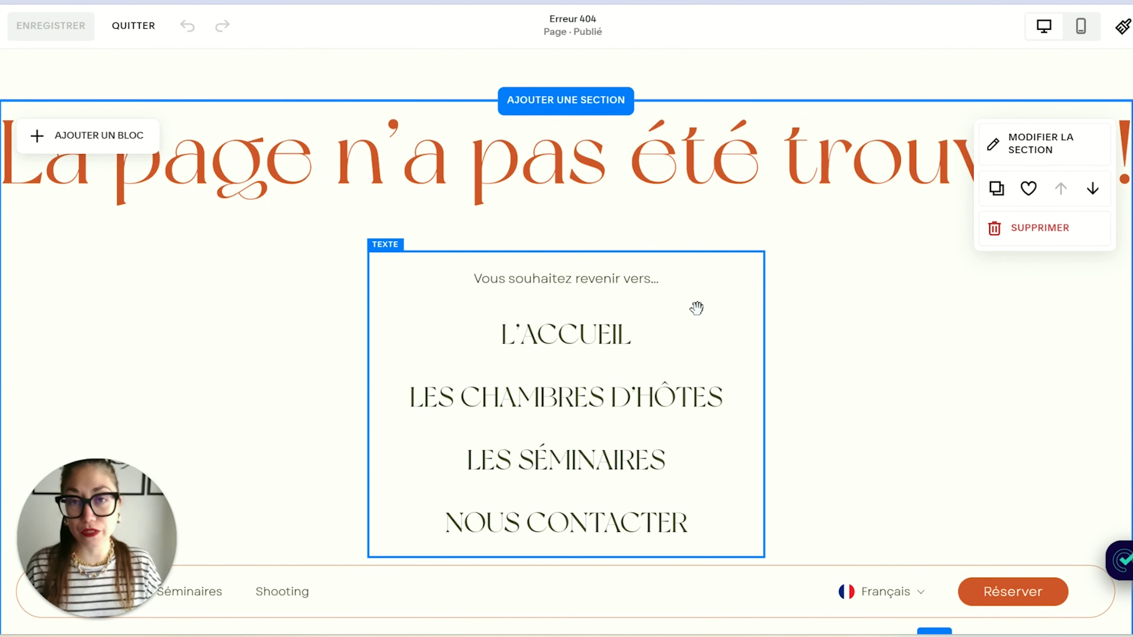
click(768, 178)
click(698, 167)
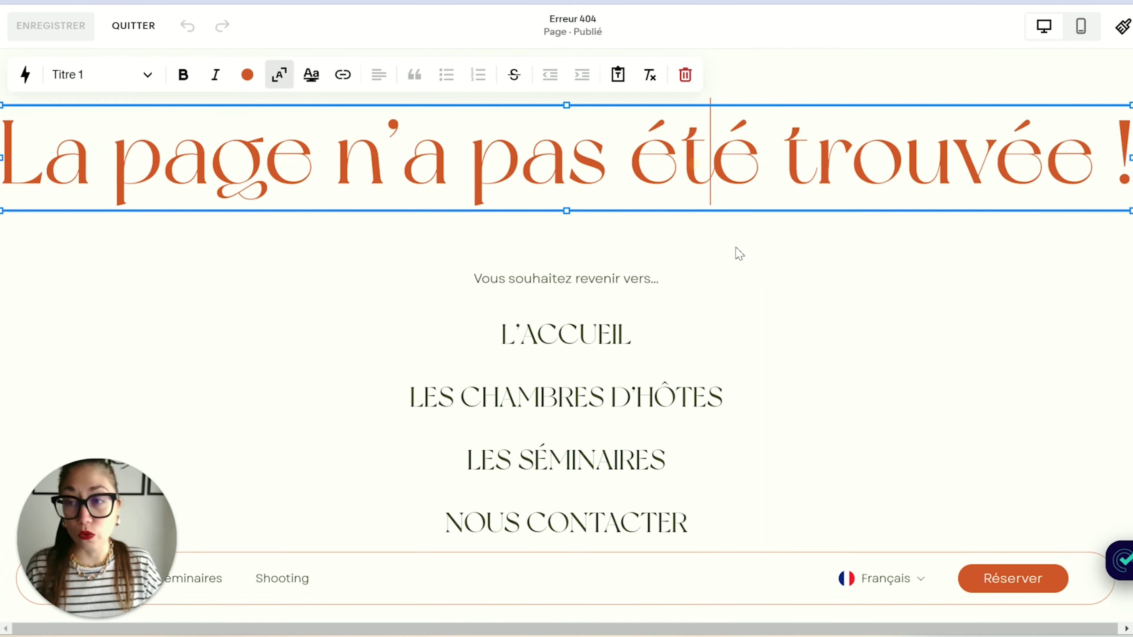
click(817, 280)
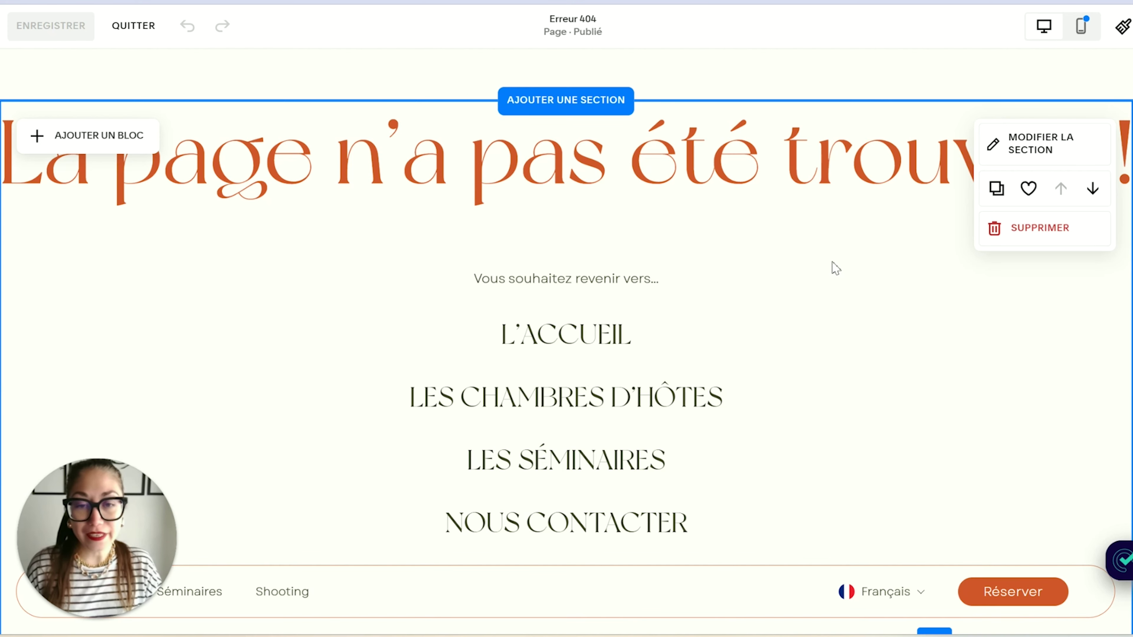
Link the text "L'ACCUEIL" to the Accueil page (/home).
click(666, 267)
click(625, 306)
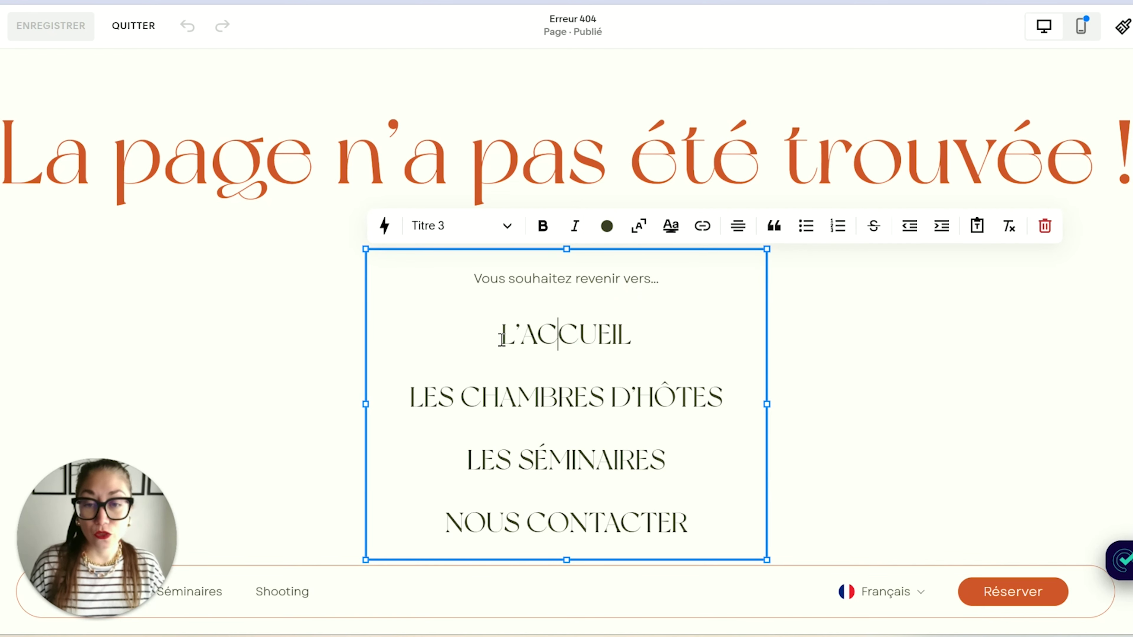
click(501, 339)
drag(502, 338, 648, 336)
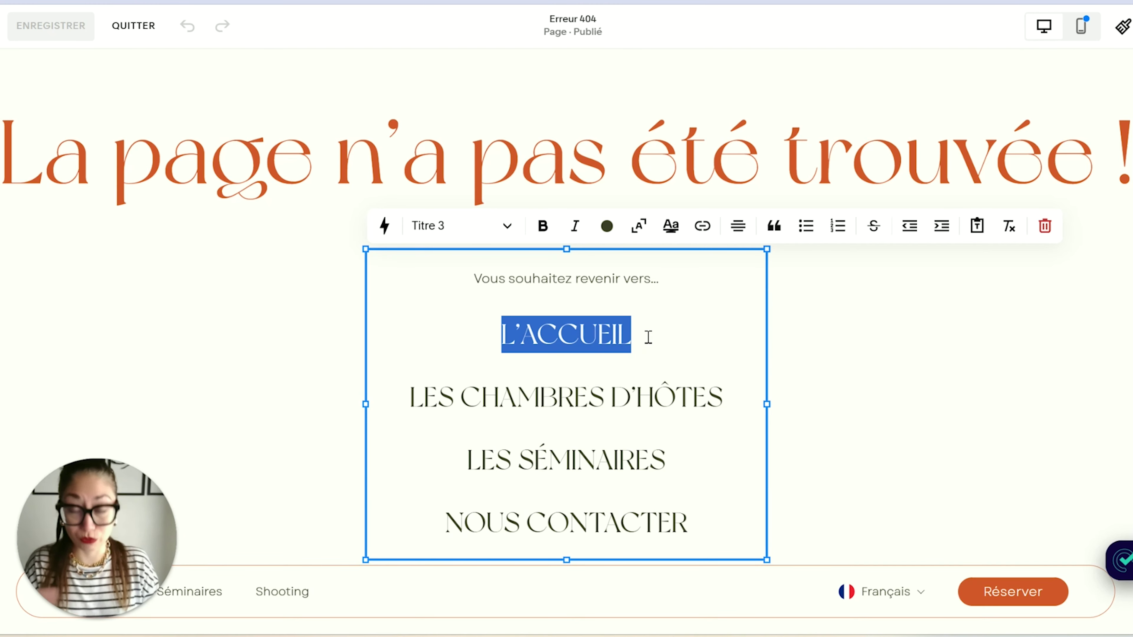
click(701, 227)
click(647, 313)
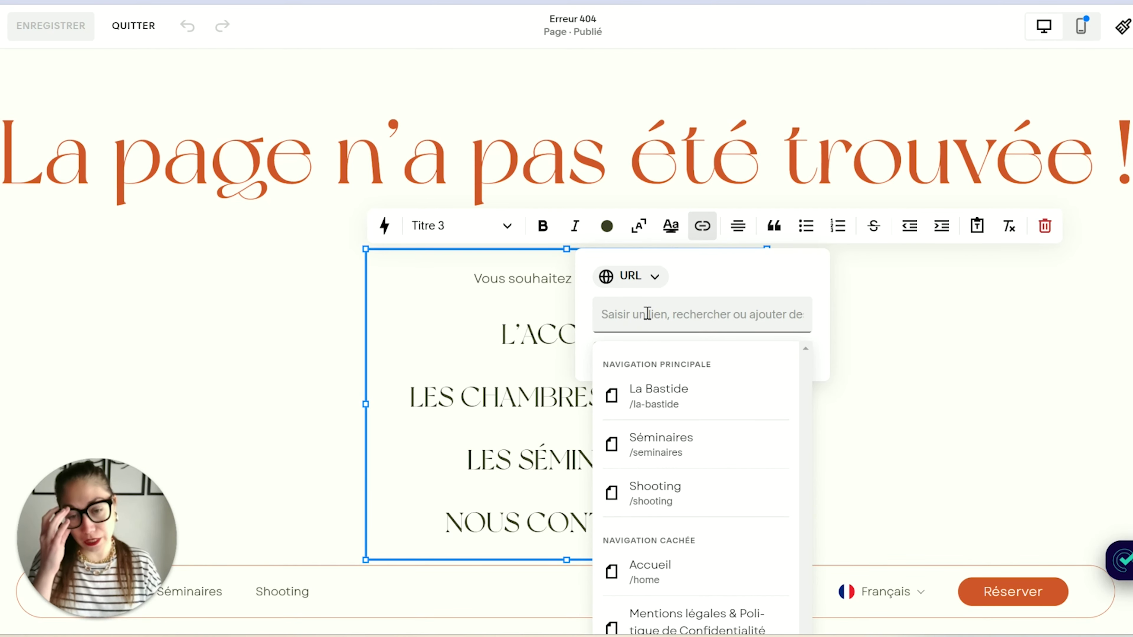
click(687, 577)
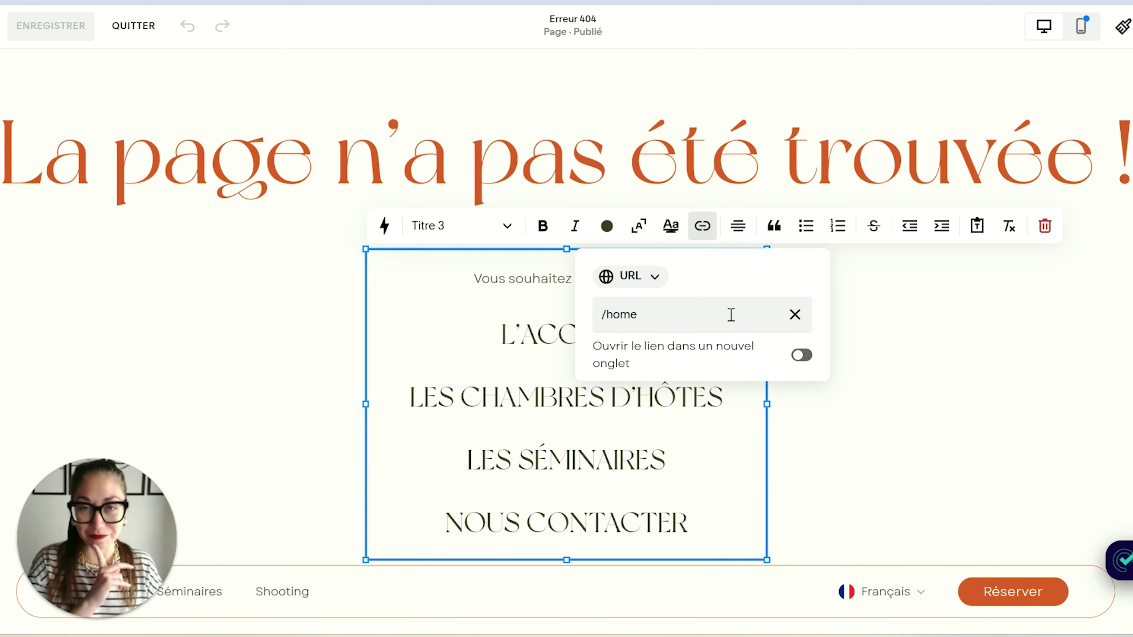
click(881, 298)
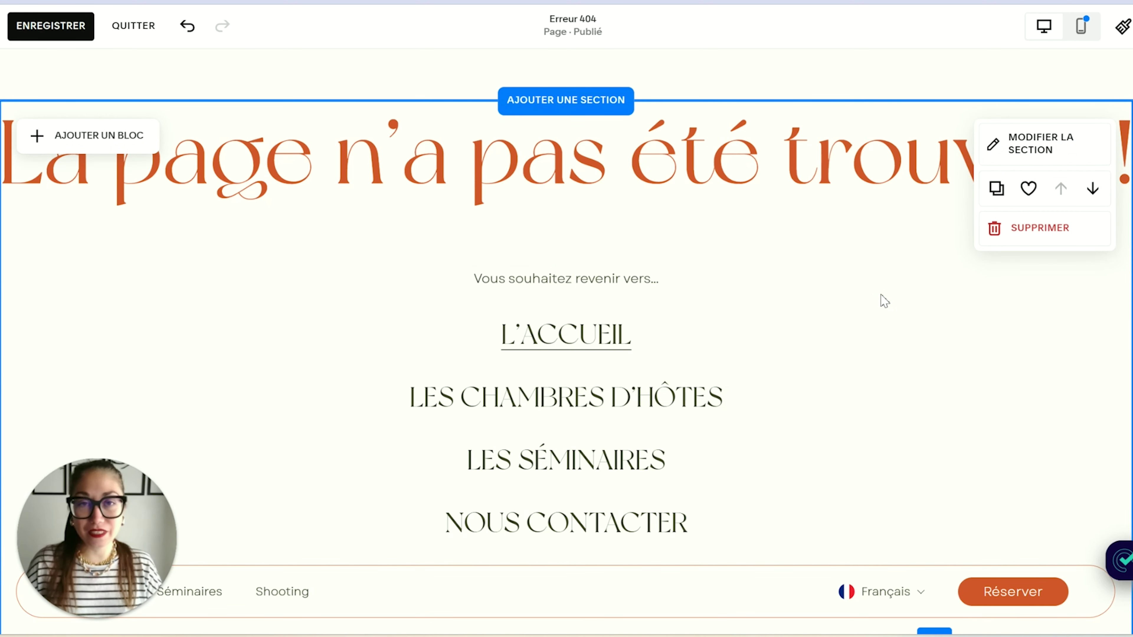
Add a page link to the text "LES CHAMBRES D'HÔTES".
click(575, 399)
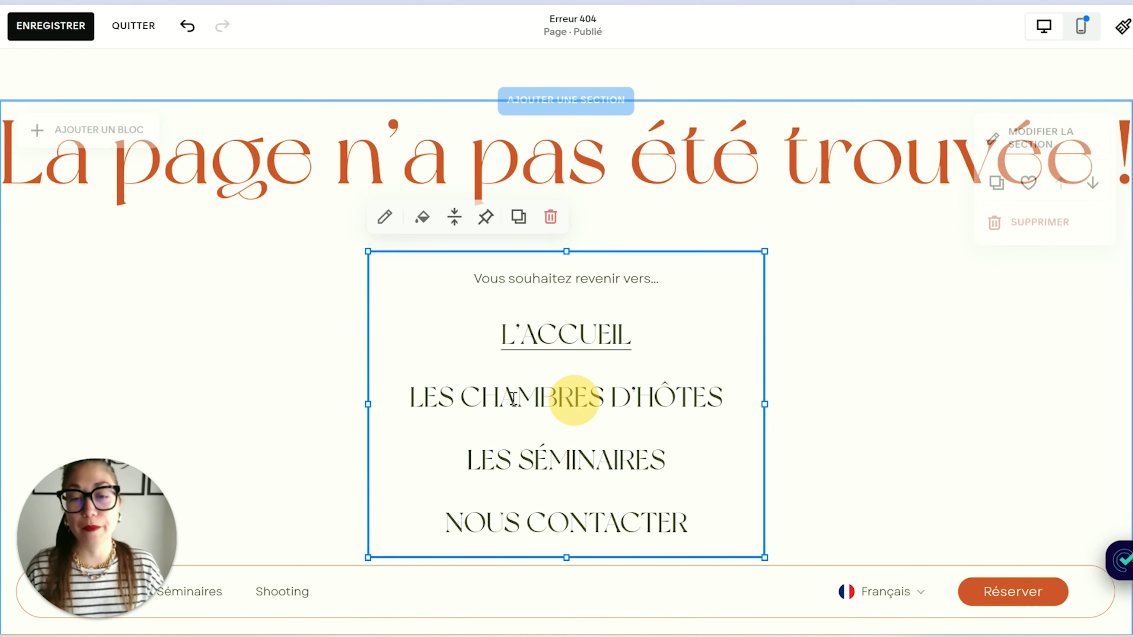
click(417, 395)
drag(477, 392, 728, 397)
click(702, 226)
click(668, 322)
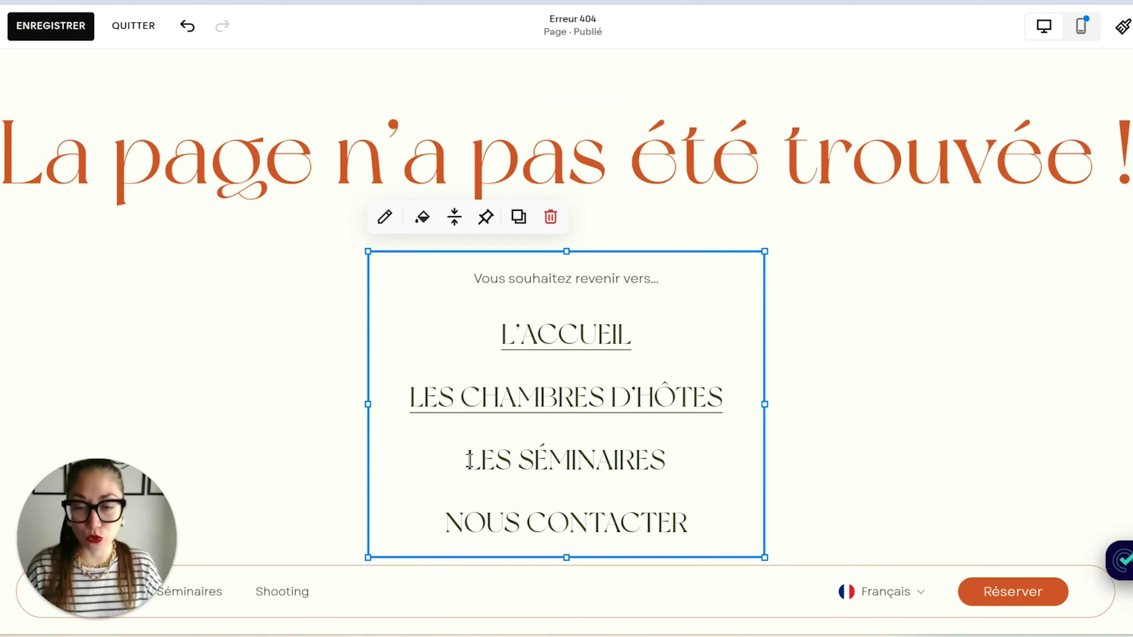
Link the text "LES SÉMINAIRES" to the Séminaires page (/seminaires).
drag(470, 462, 667, 463)
click(702, 226)
click(701, 324)
click(731, 444)
Add a link to the text "NOUS CONTACTER", then save the page and leave edit mode.
drag(445, 523, 689, 523)
click(702, 226)
click(702, 314)
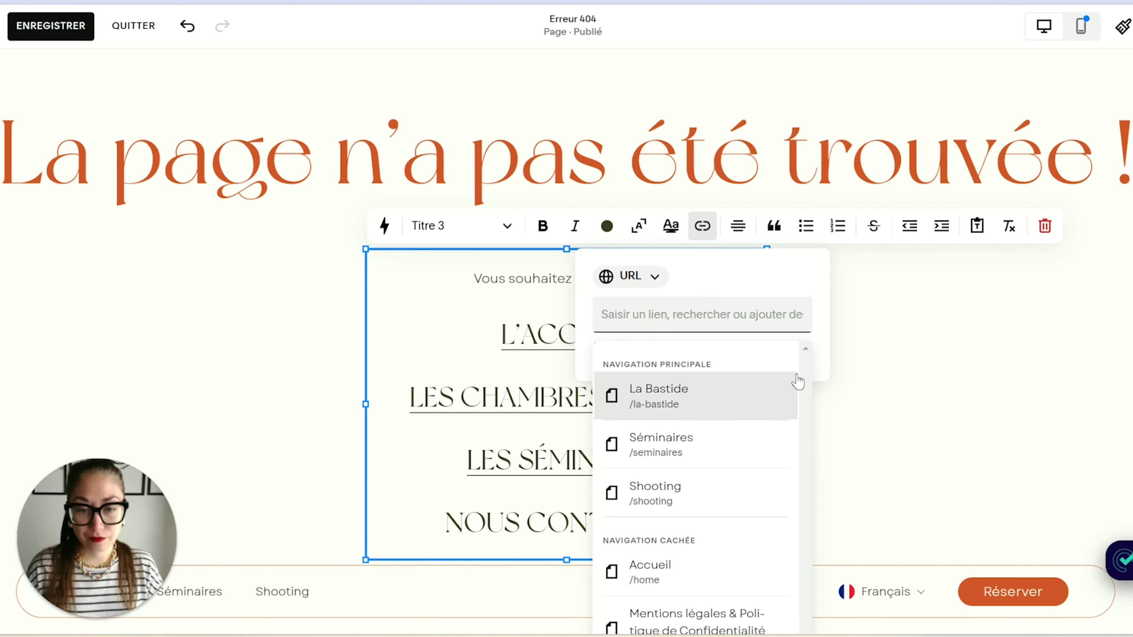
click(881, 377)
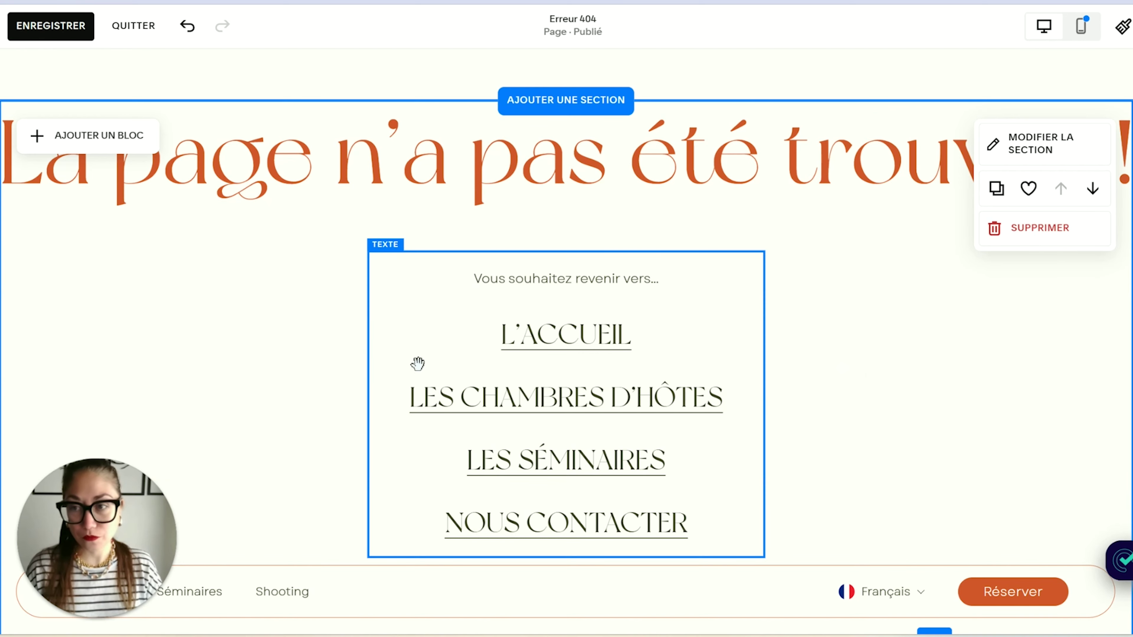
click(83, 28)
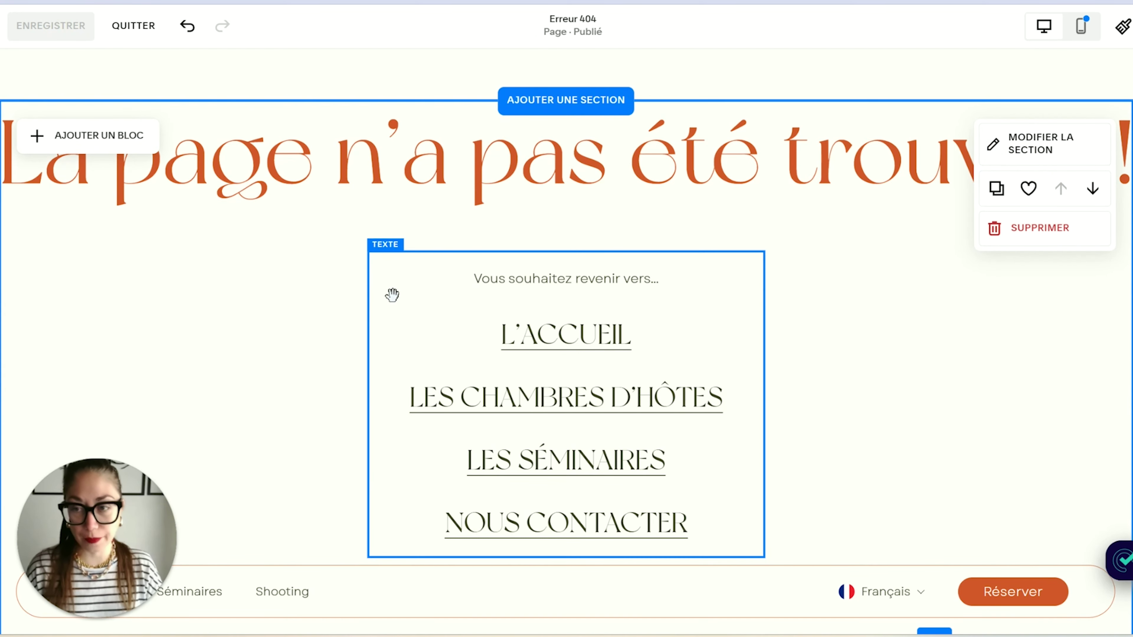
click(134, 26)
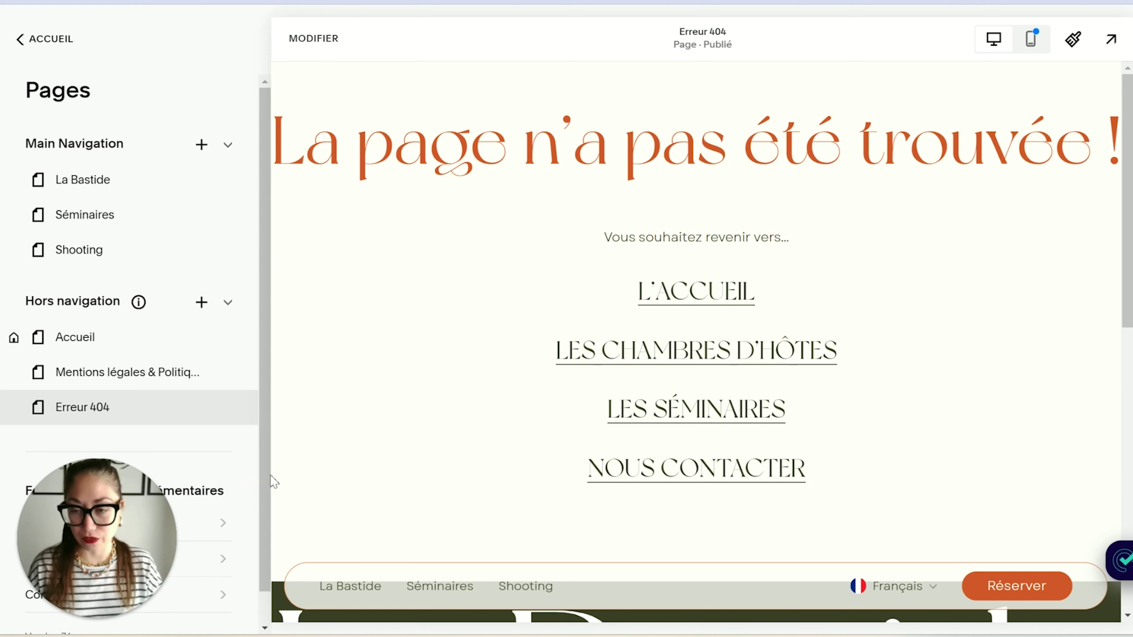
Set the Erreur 404 page as the site's page-not-found page in the system page settings and save.
click(209, 533)
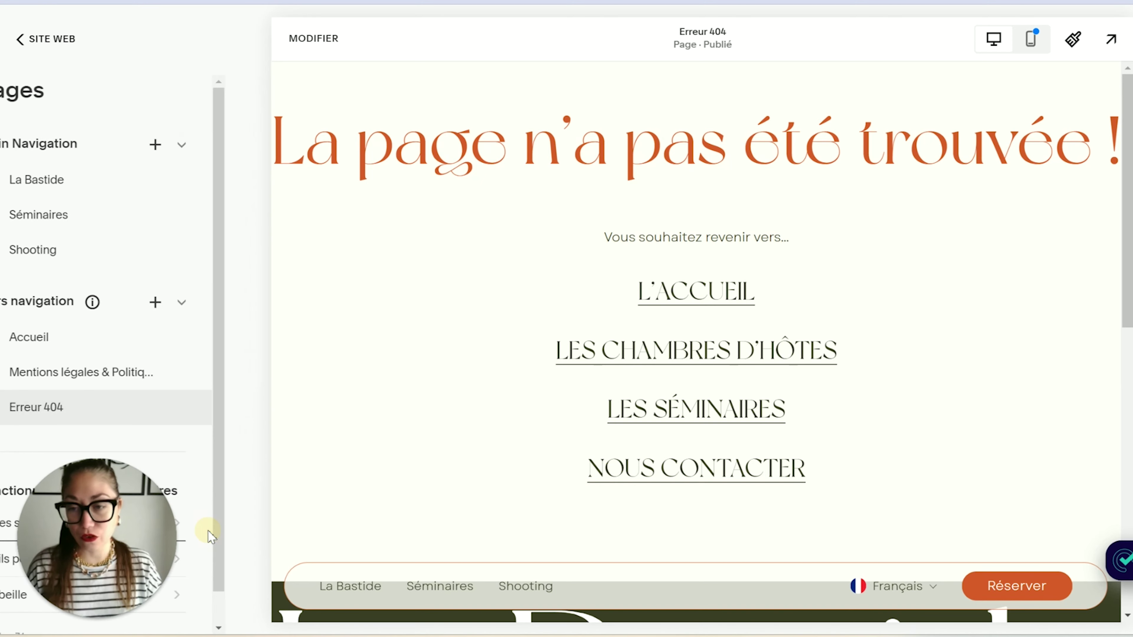
click(177, 135)
click(176, 200)
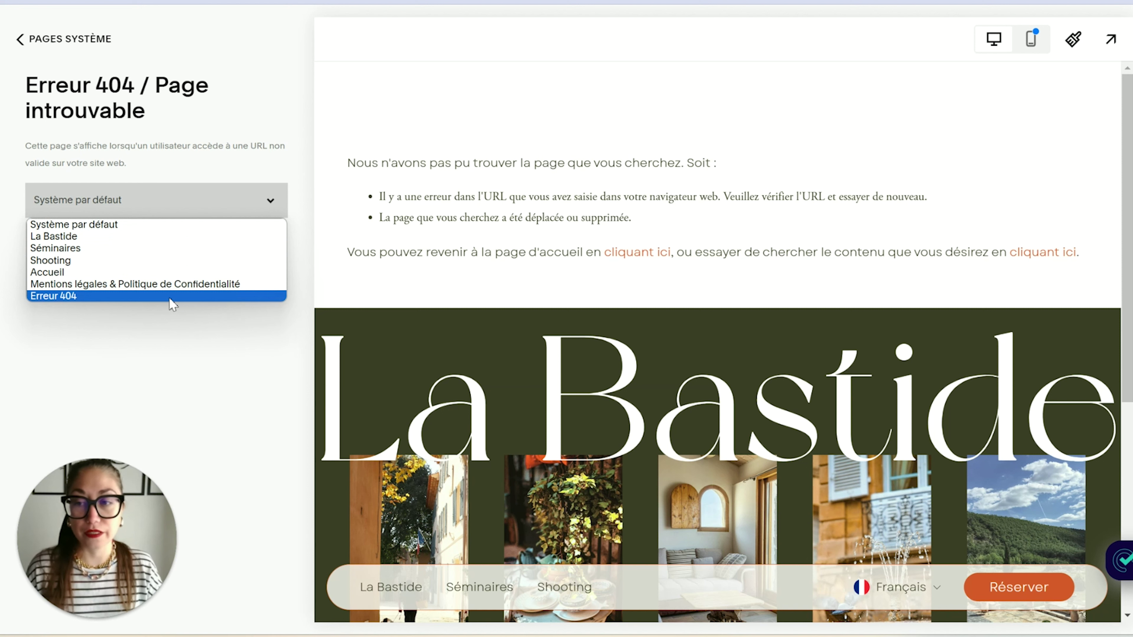
click(172, 296)
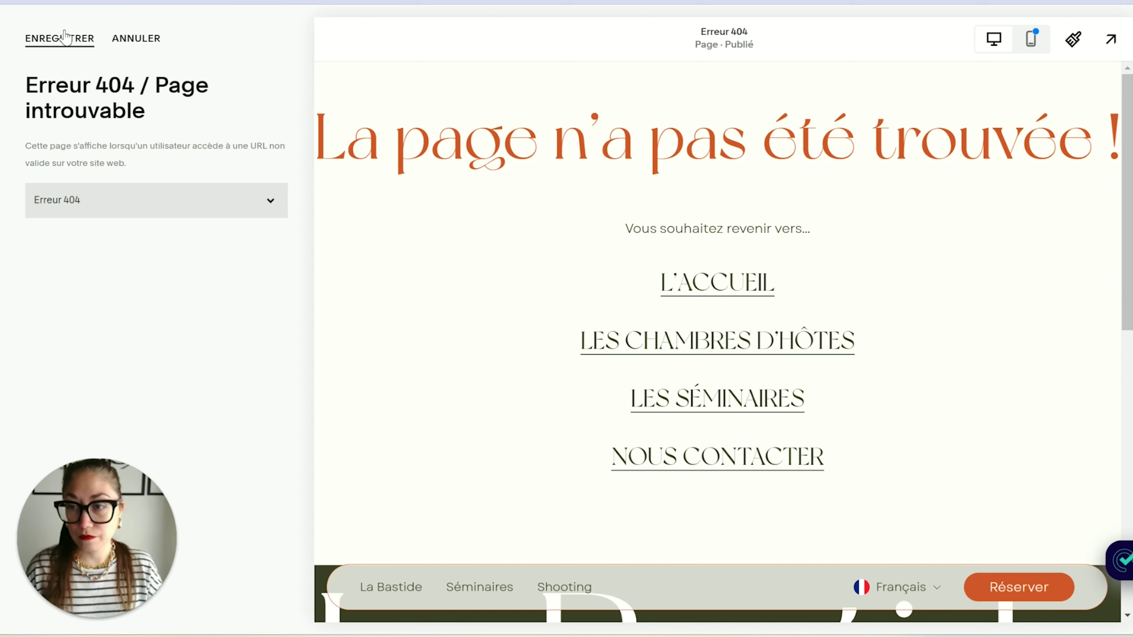
click(66, 39)
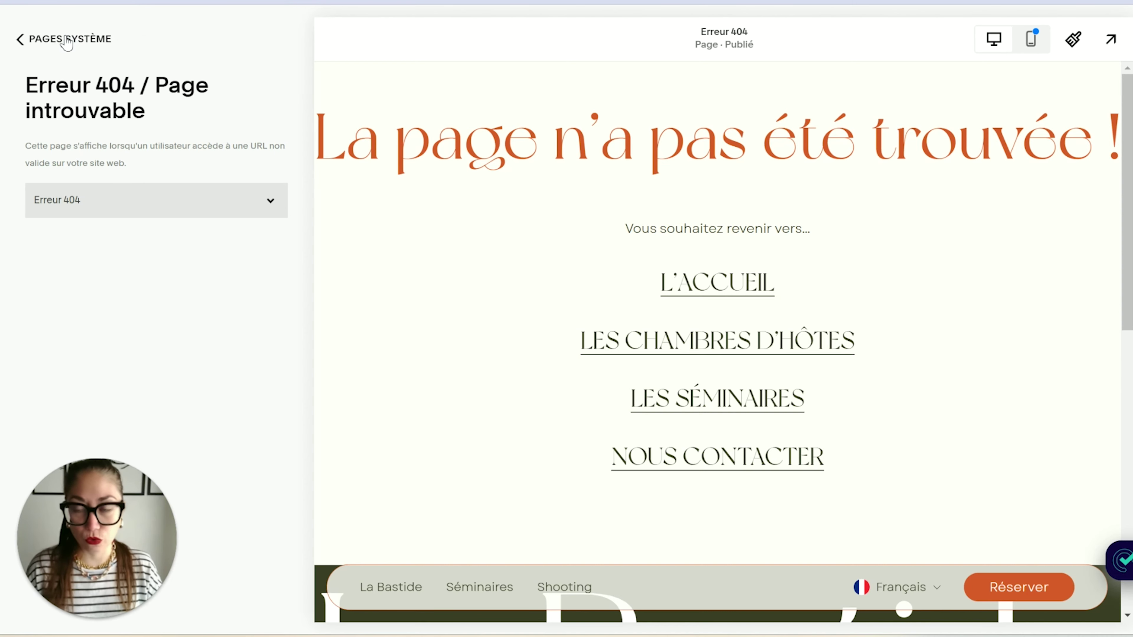